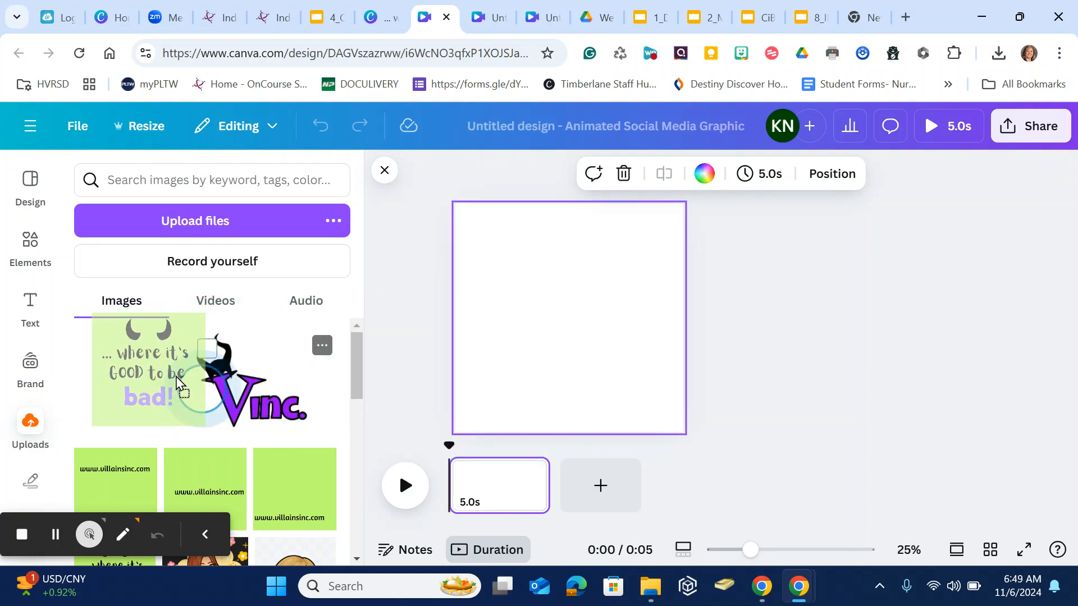
Step: Place the uploaded Vinc. logo on the blank page and enlarge it to span nearly the full page width
drag(266, 398, 586, 379)
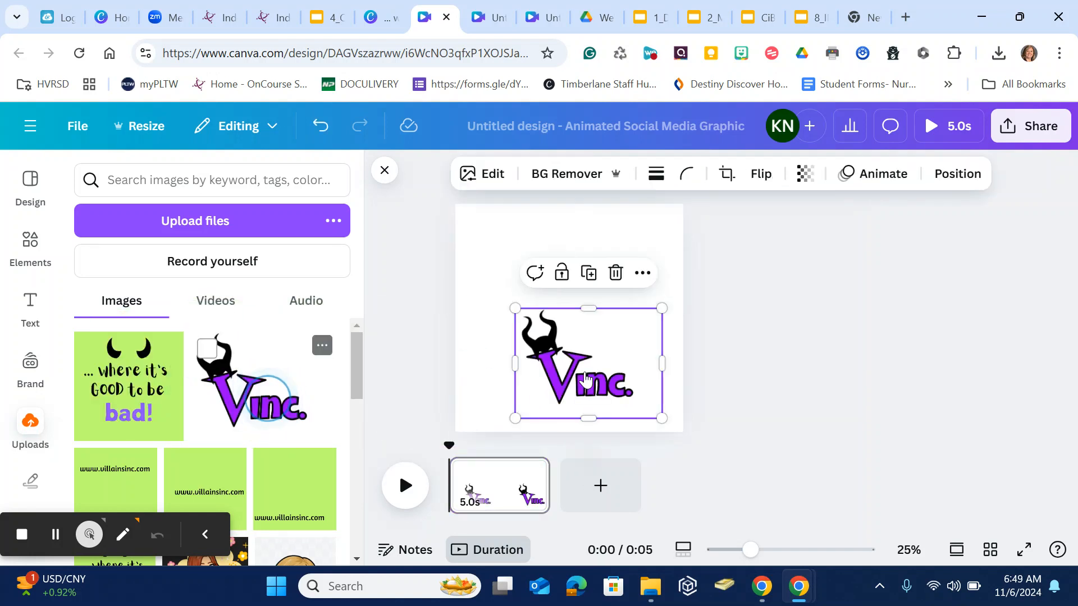
drag(516, 308, 466, 271)
drag(566, 345, 571, 292)
drag(667, 366, 698, 452)
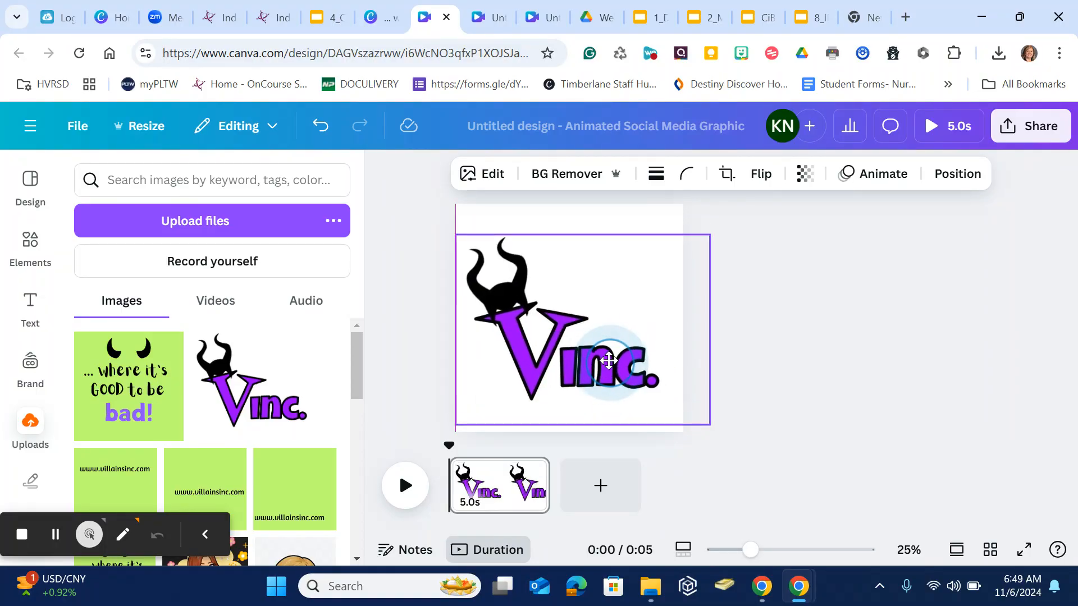
click(767, 356)
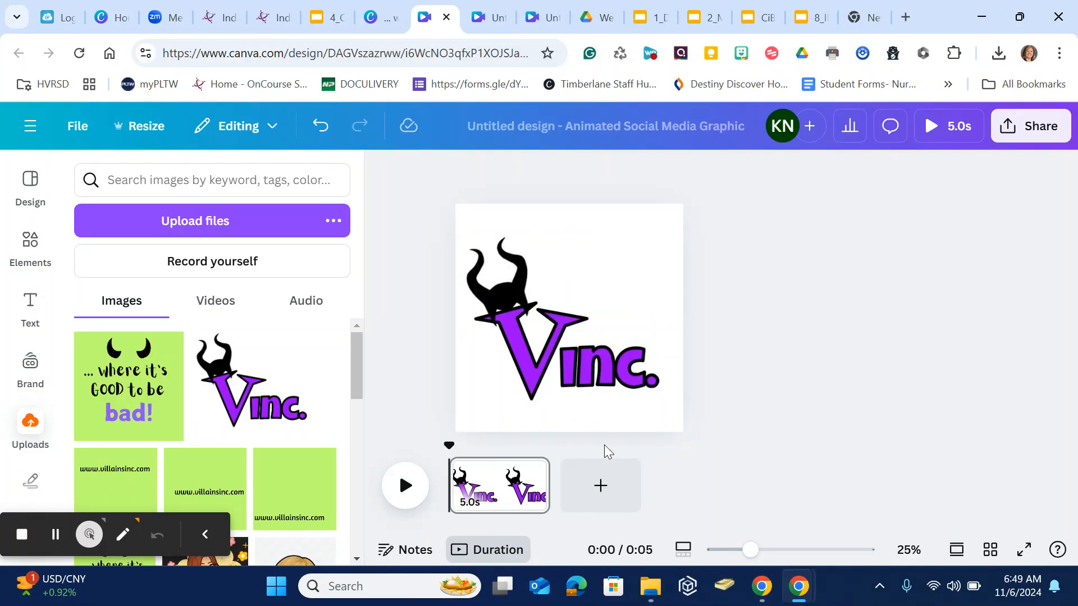
drag(129, 401, 633, 520)
drag(76, 488, 712, 477)
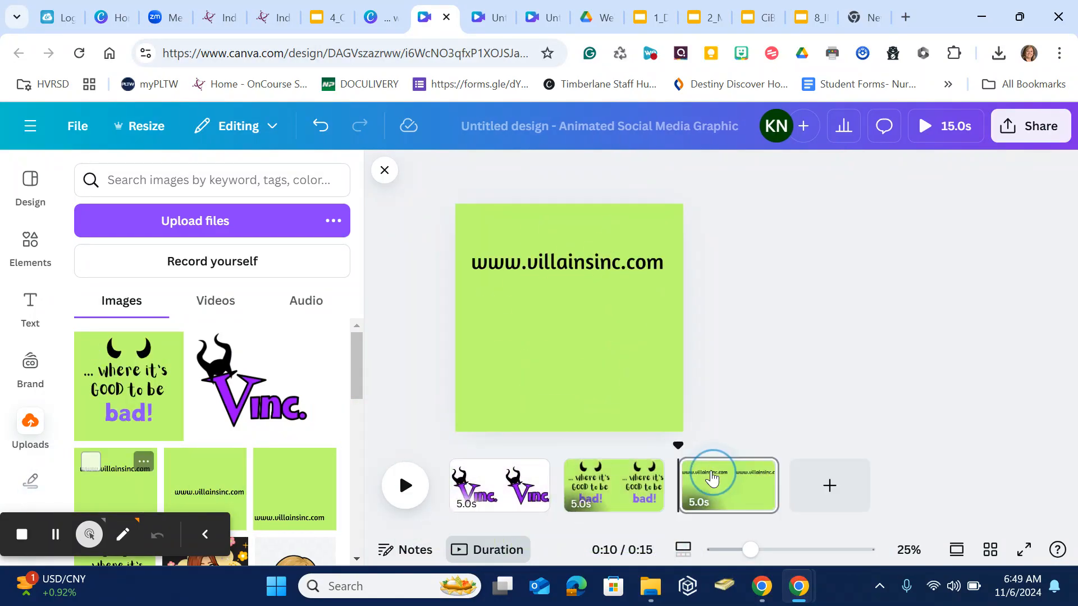
drag(199, 472, 950, 464)
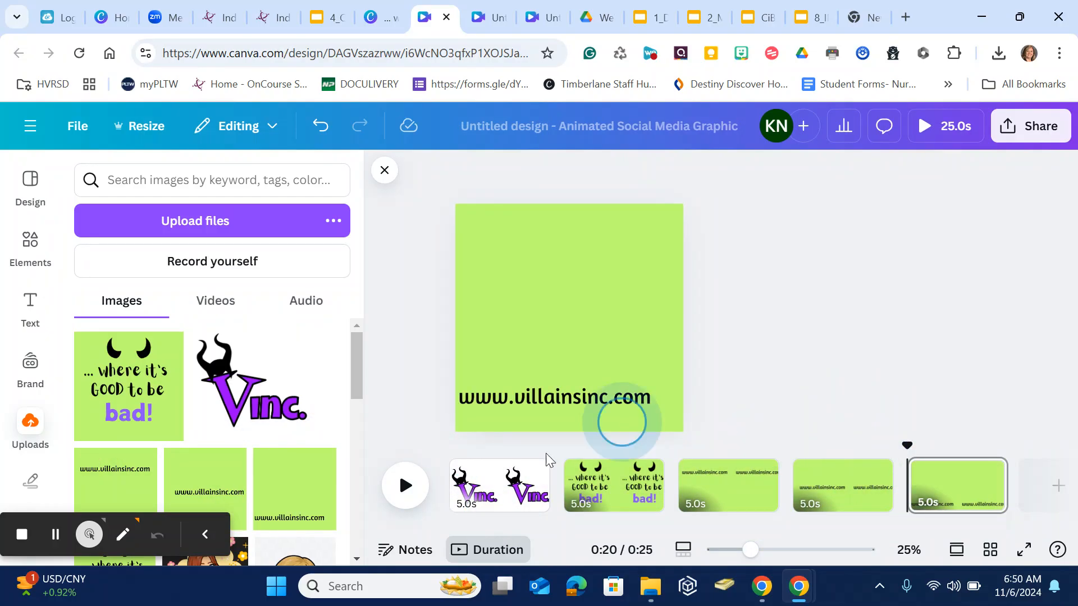
Step: Play the sequence from the logo page to preview its pacing, and stop the playback
click(413, 492)
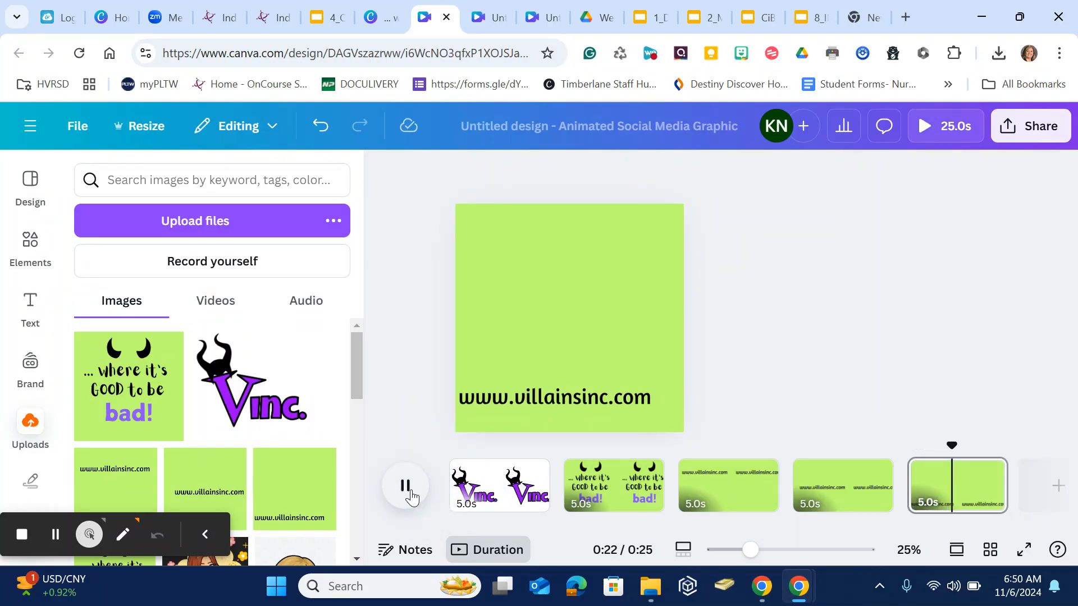
click(508, 486)
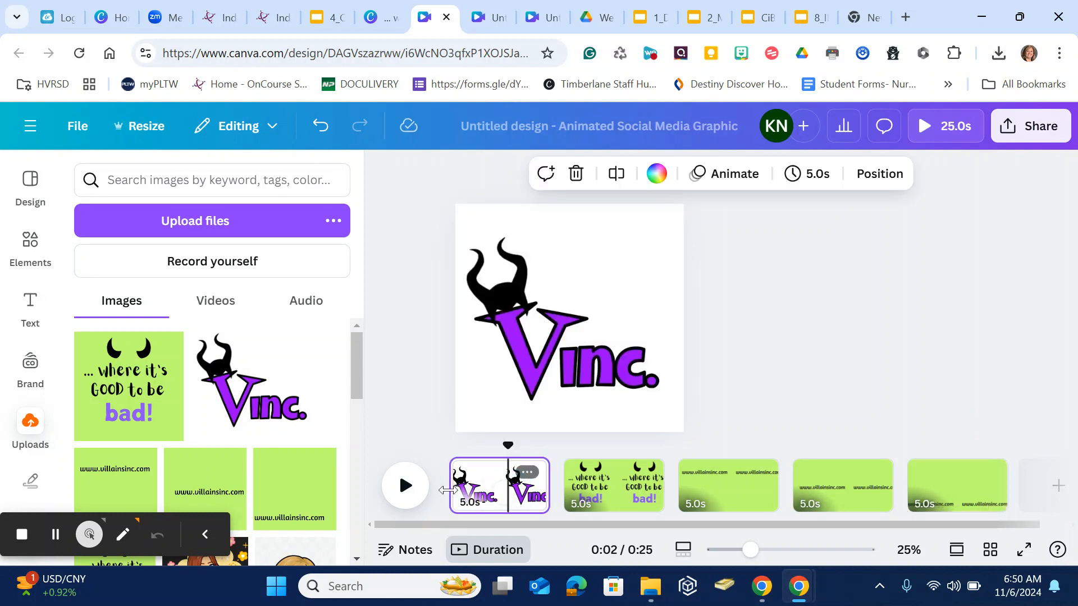
click(407, 487)
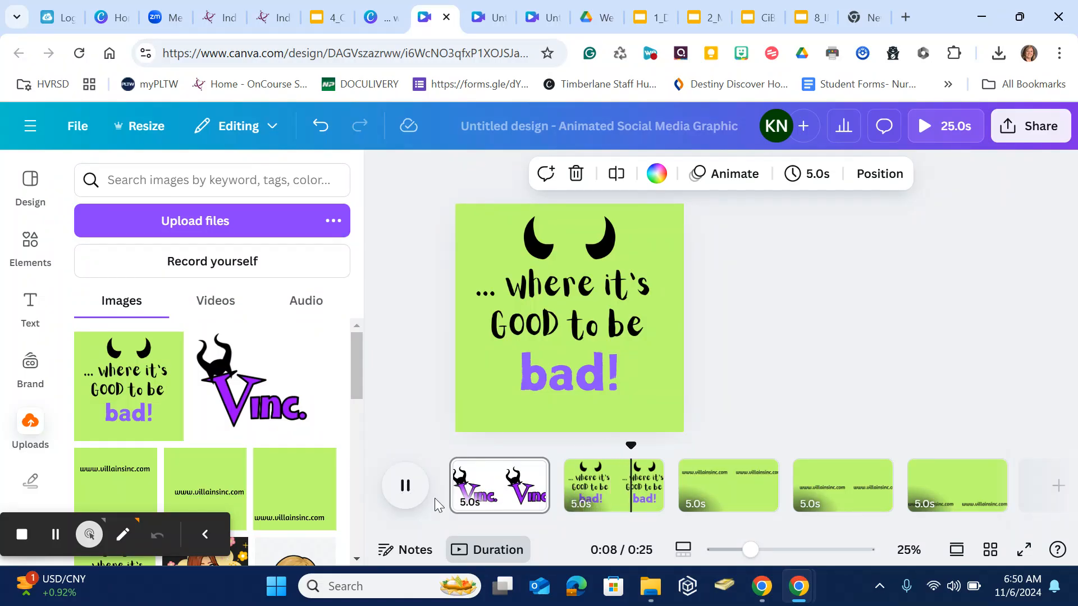
click(406, 486)
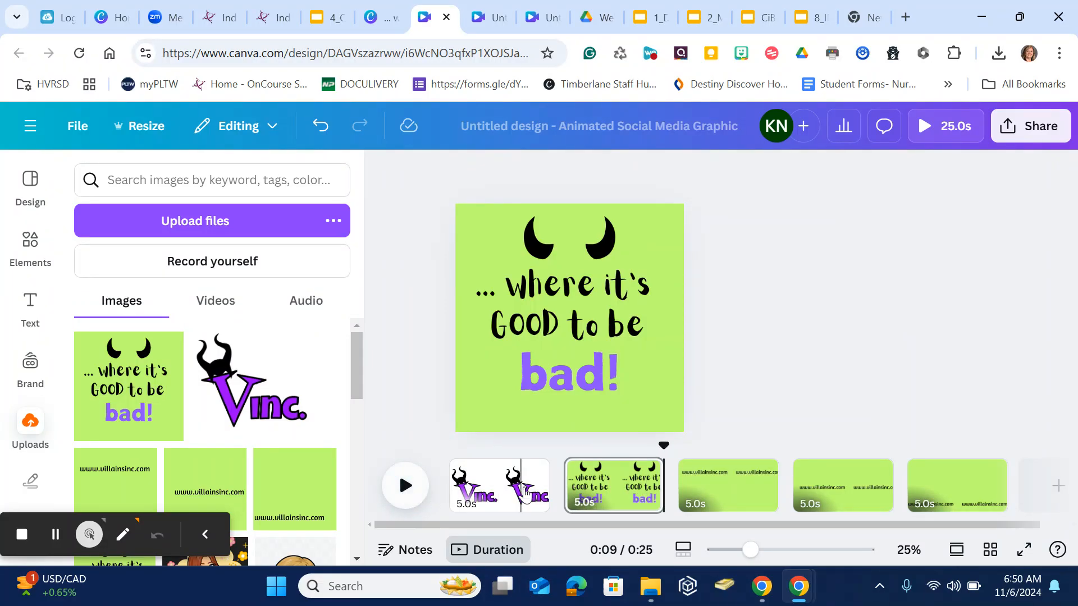
Step: Set the logo page's timing to 1 second and play the sequence
click(466, 503)
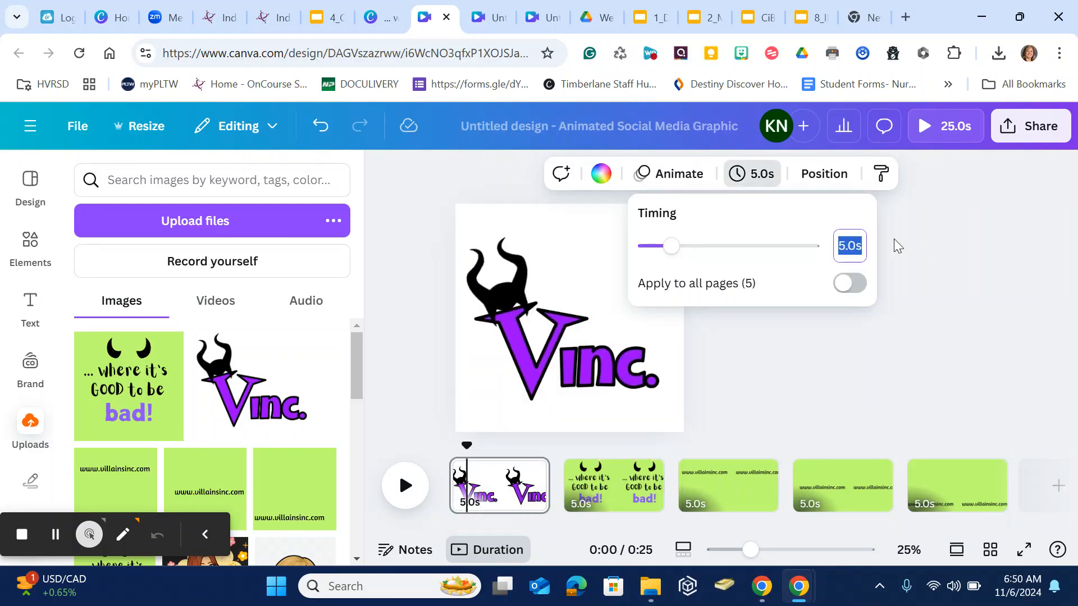
text(1)
key(Return)
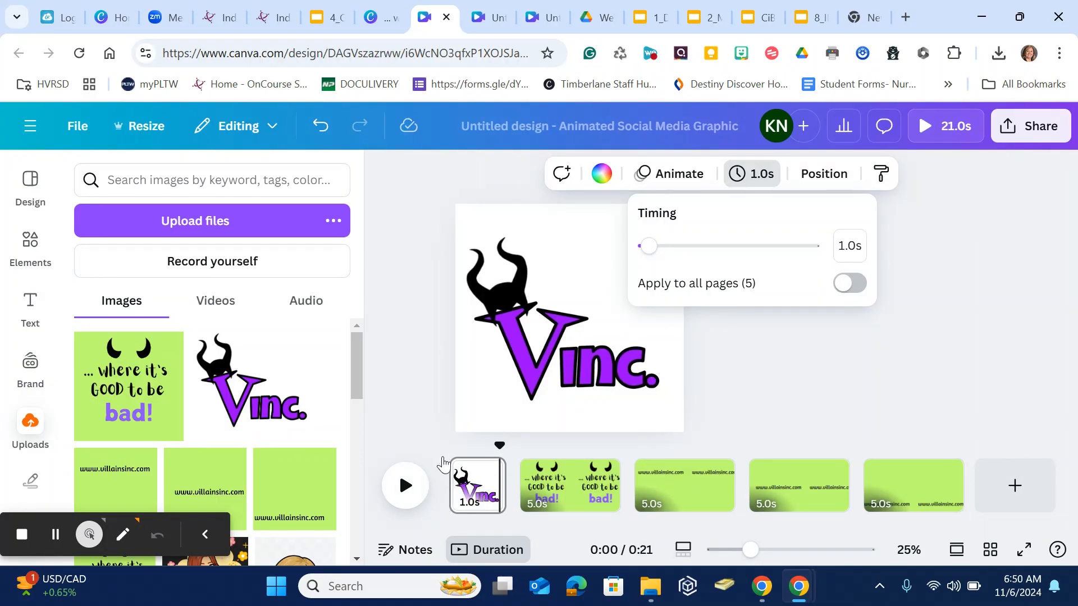
click(452, 471)
click(405, 486)
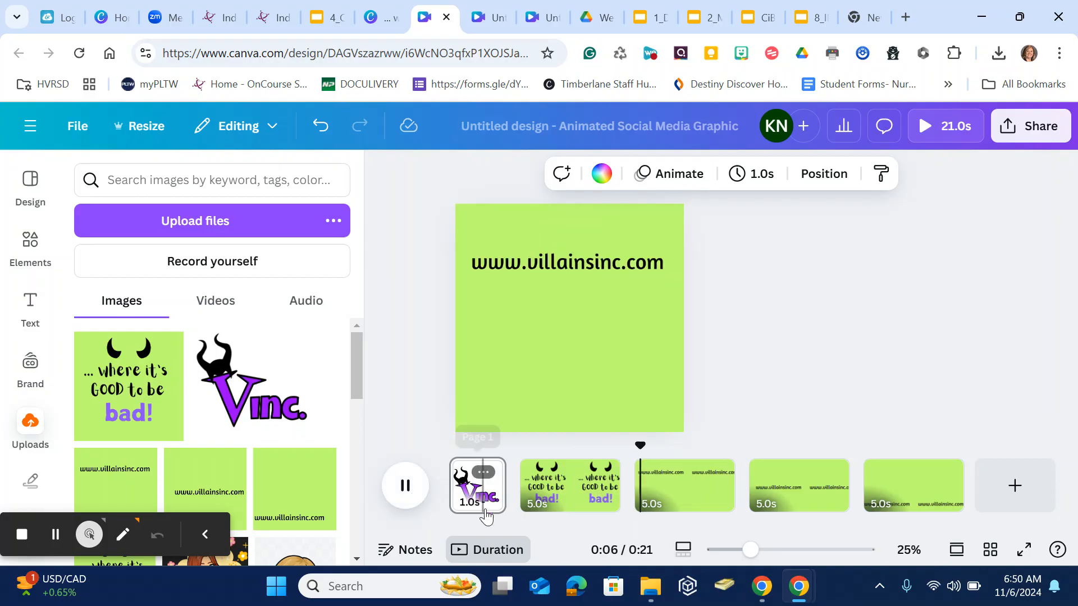
Step: Set the timing to 0.5 seconds, apply it to all five pages, and play the sequence from the start
click(469, 508)
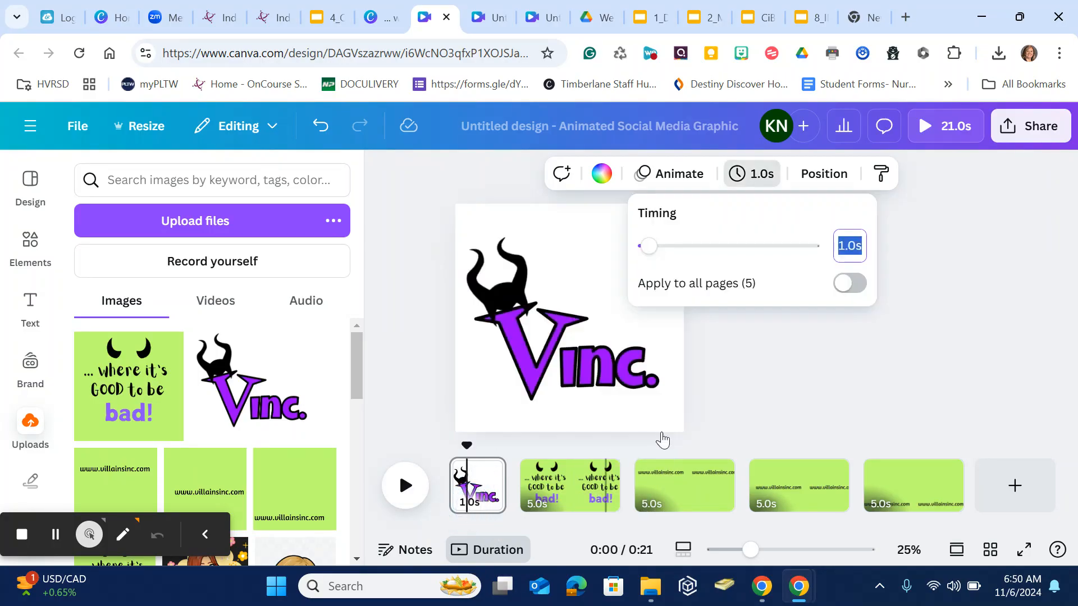
click(870, 226)
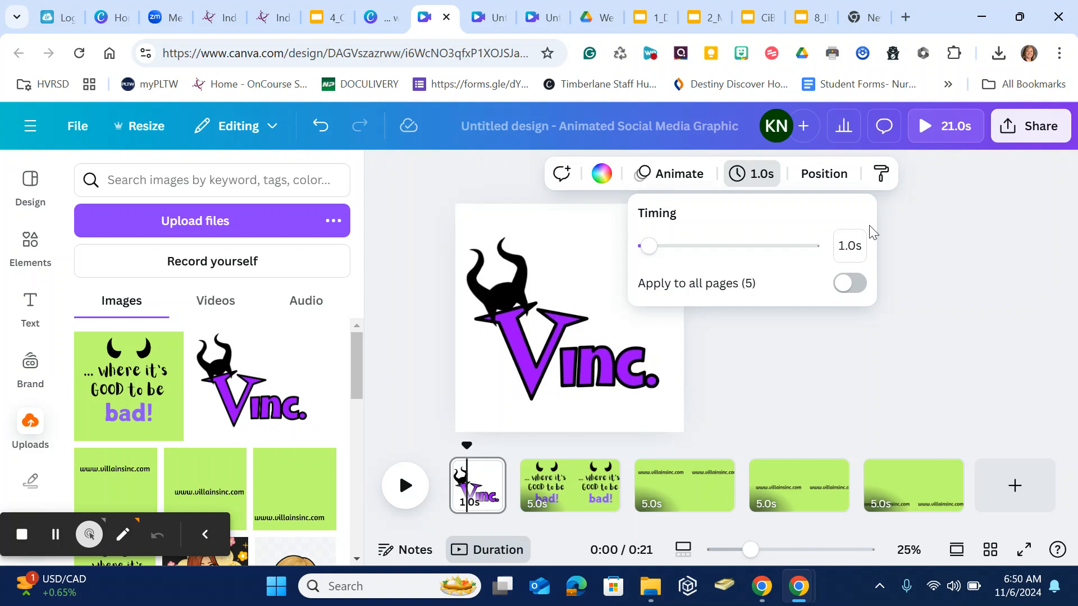
click(846, 255)
click(851, 282)
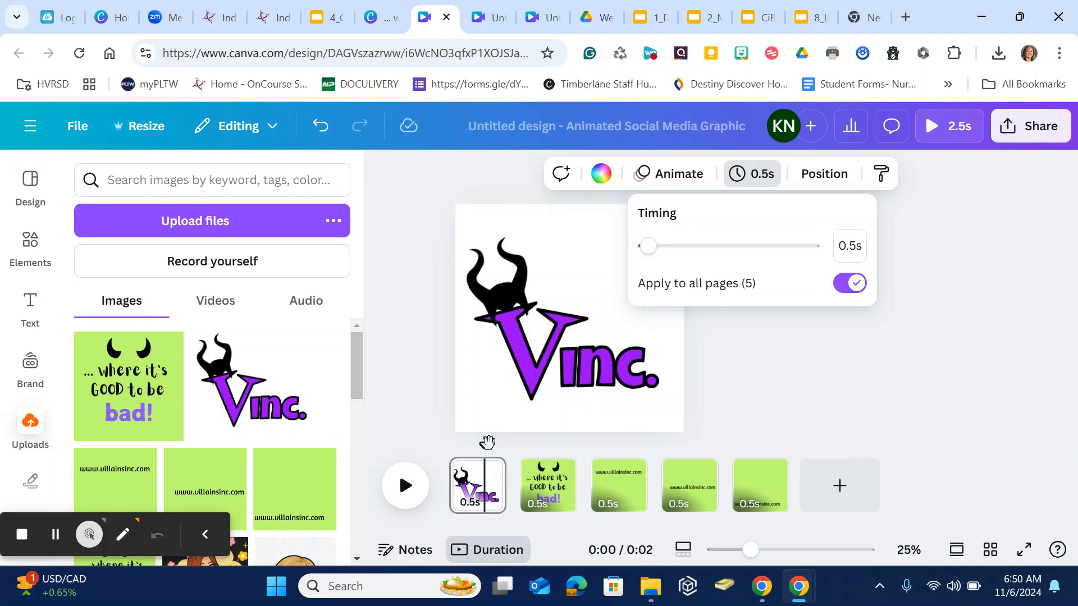
drag(482, 449, 449, 447)
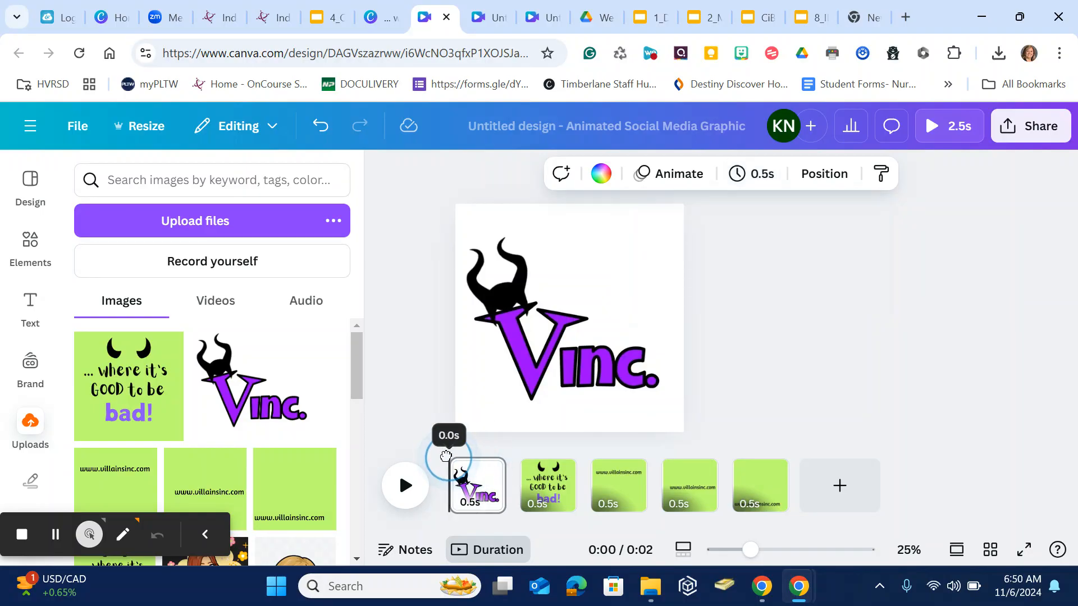
click(404, 487)
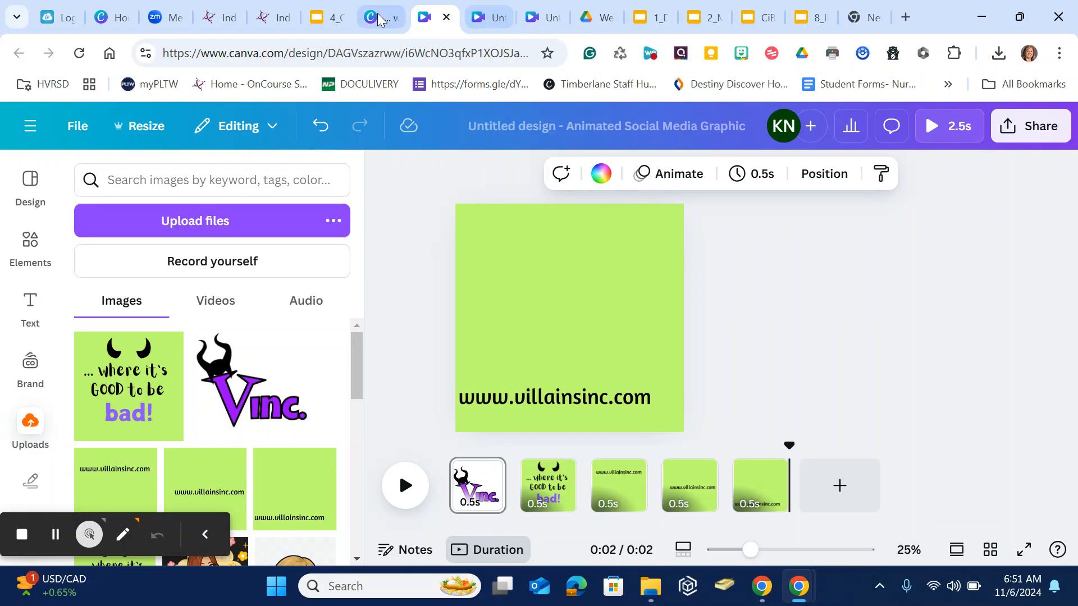
Step: Switch to the Google Slides deck and review the remaining "Create a GIF in CANVA" instructions
click(324, 22)
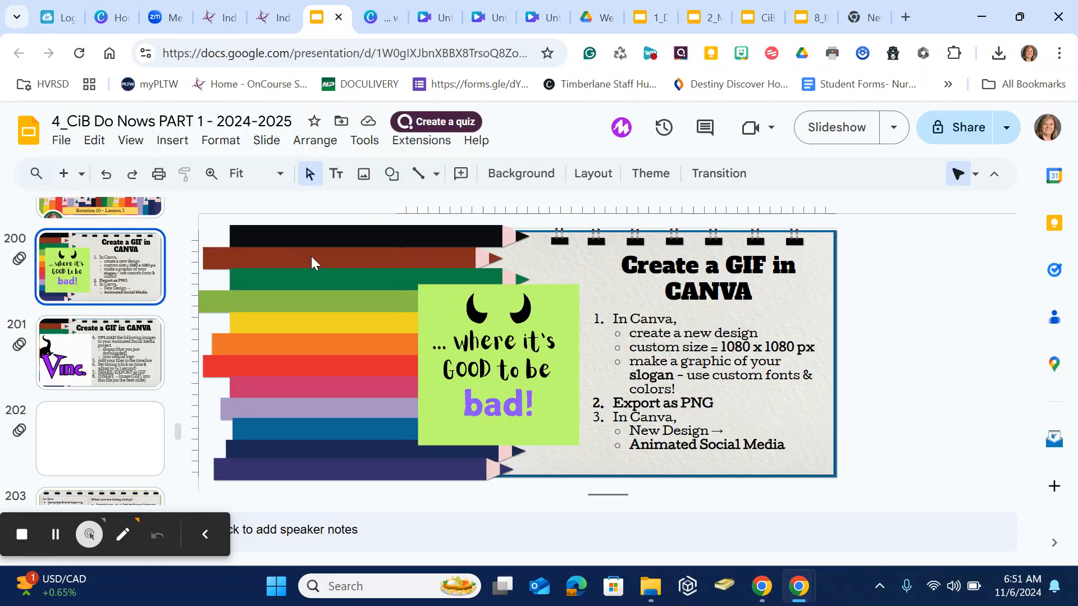
scroll(322, 362, down, 1)
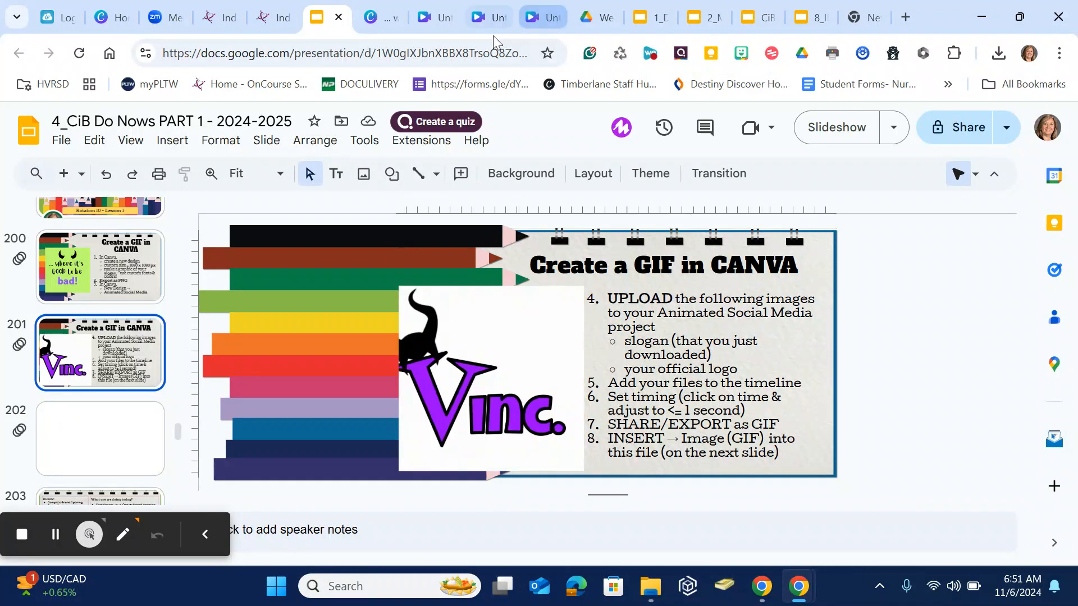
click(386, 15)
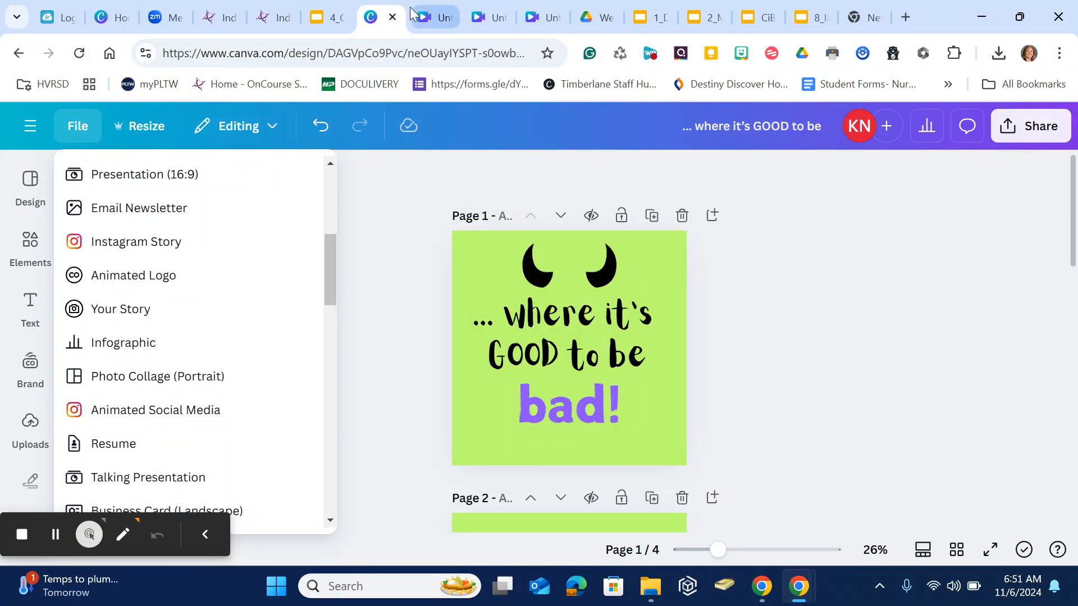
Step: Return to the animated social media design in Canva and rename it "Villains, Inc. Logo GIF"
click(435, 17)
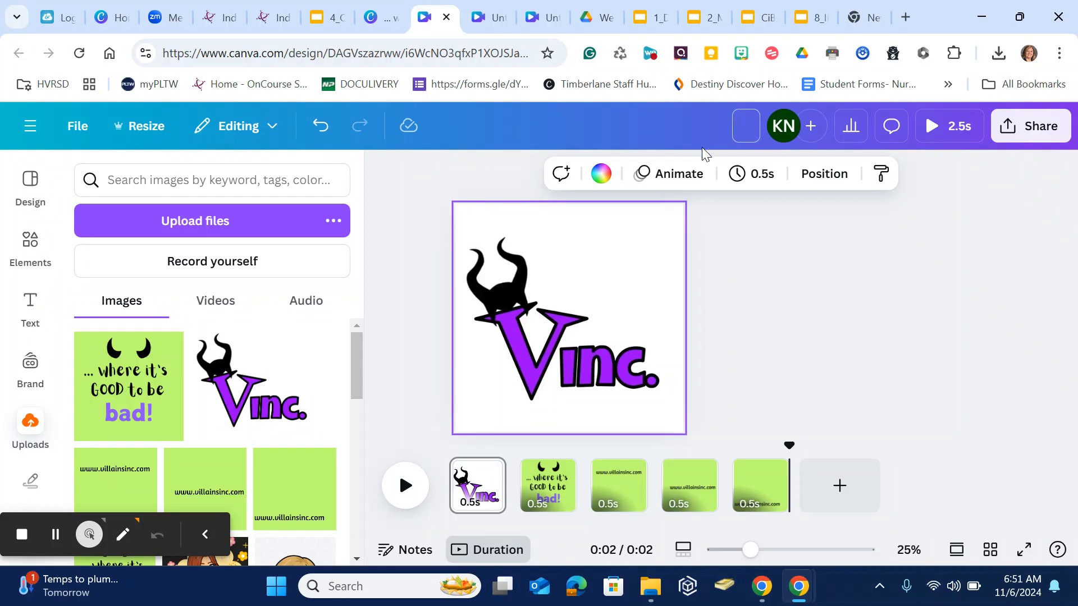
text(Villains, Inc.)
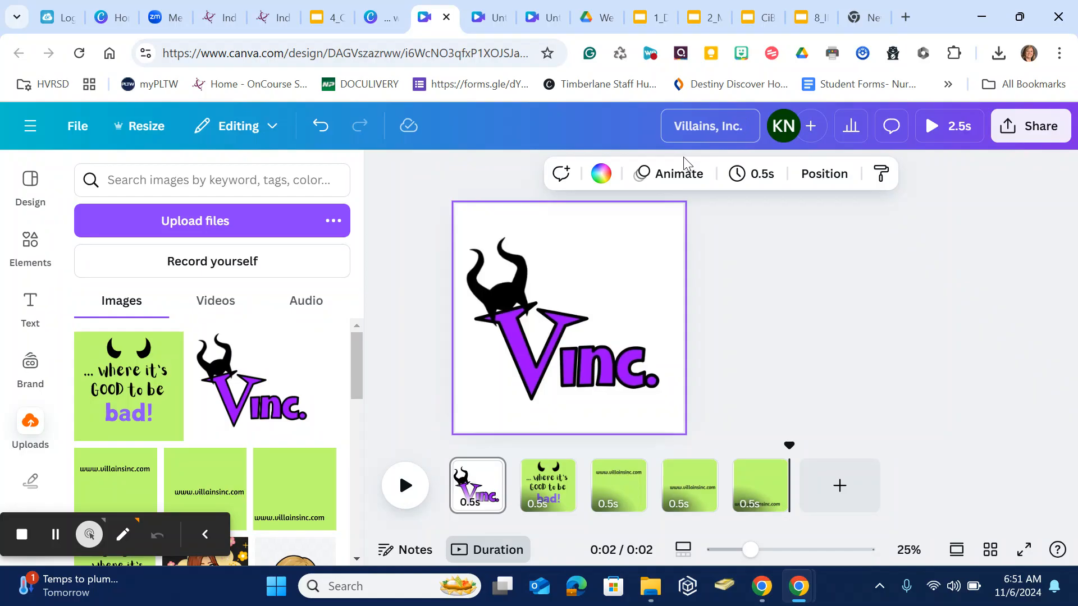
text( Logo GI)
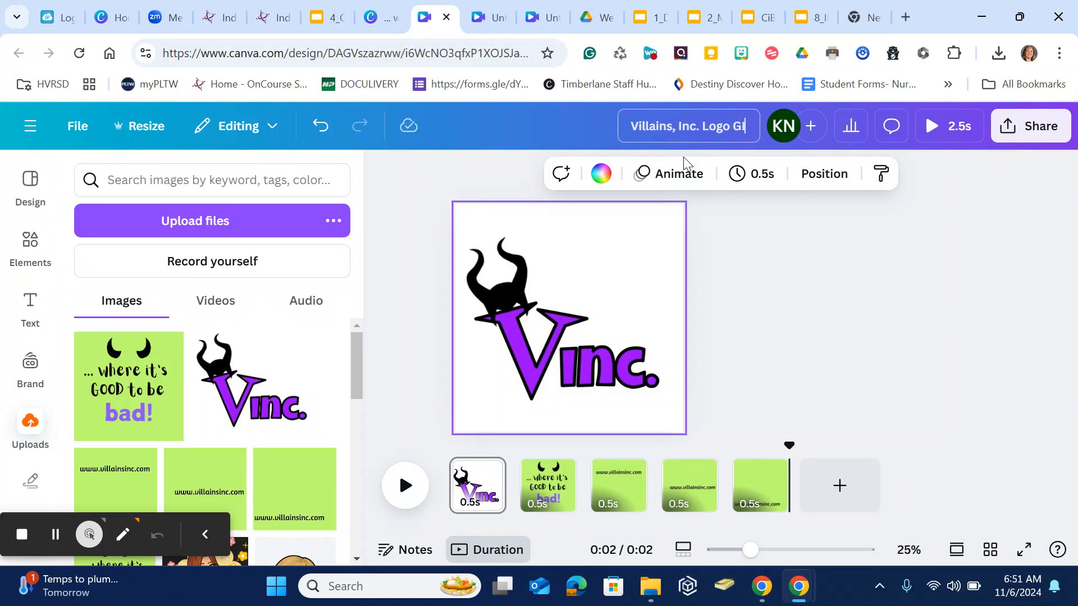
text(F)
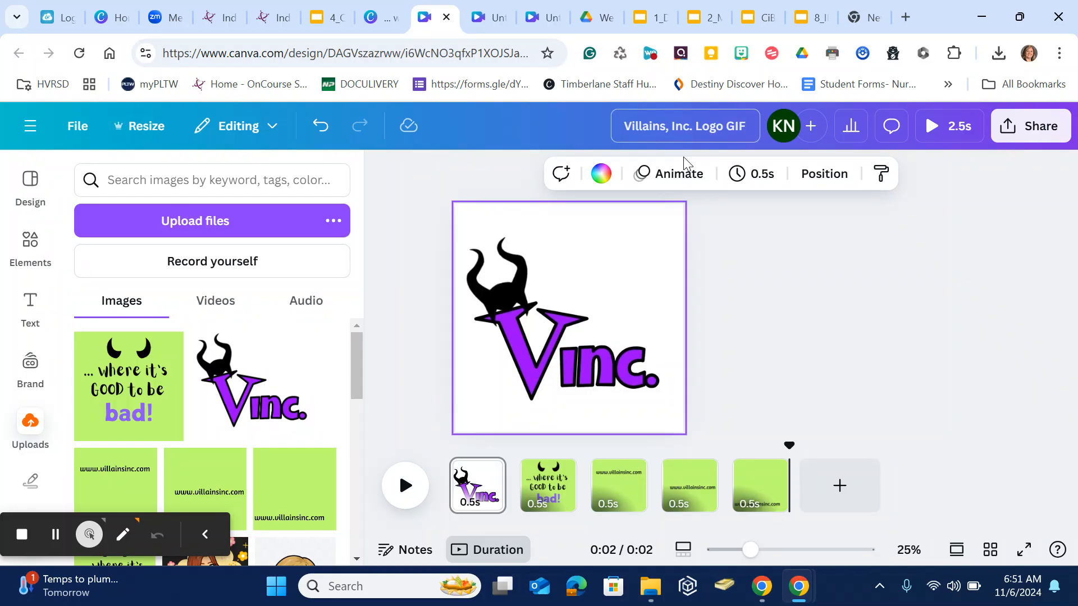
click(757, 257)
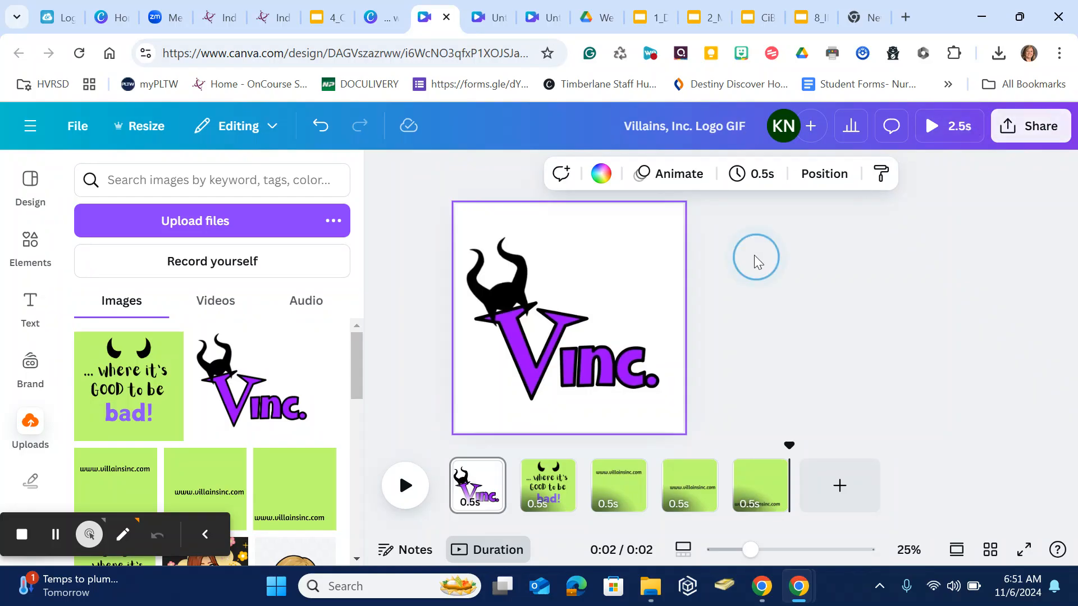
Step: Download all pages of the design as a GIF file
click(1008, 125)
scroll(819, 317, down, 2)
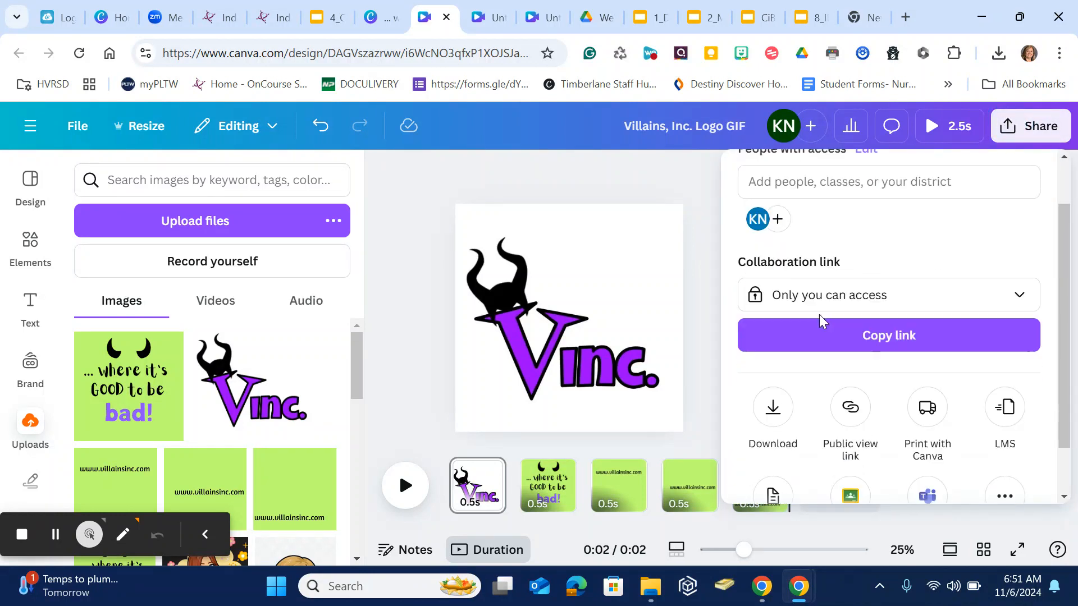
click(771, 396)
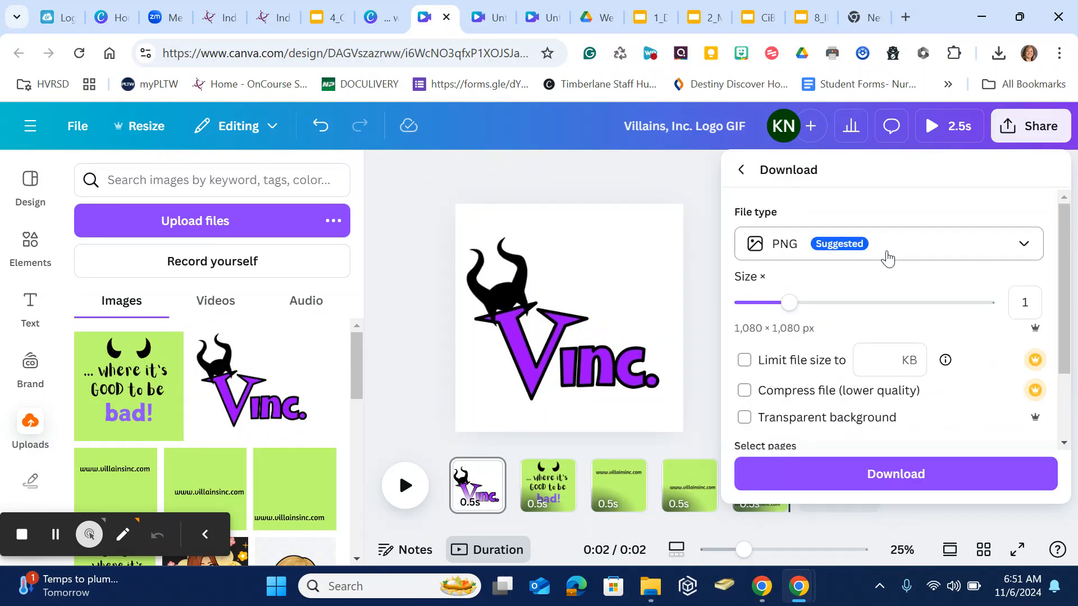
click(897, 250)
scroll(867, 447, down, 2)
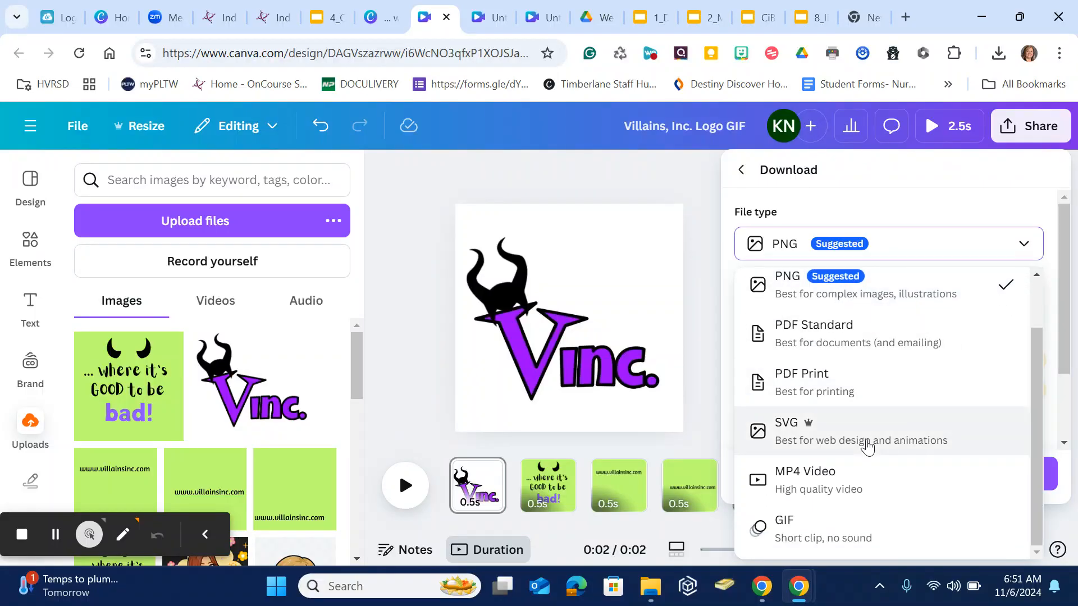
click(830, 525)
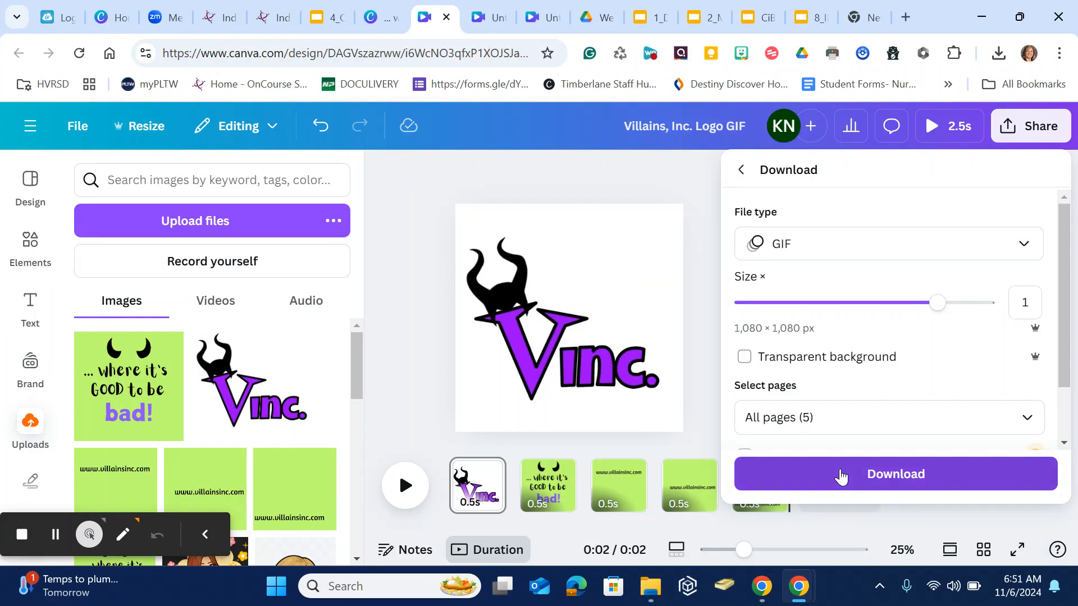
click(841, 477)
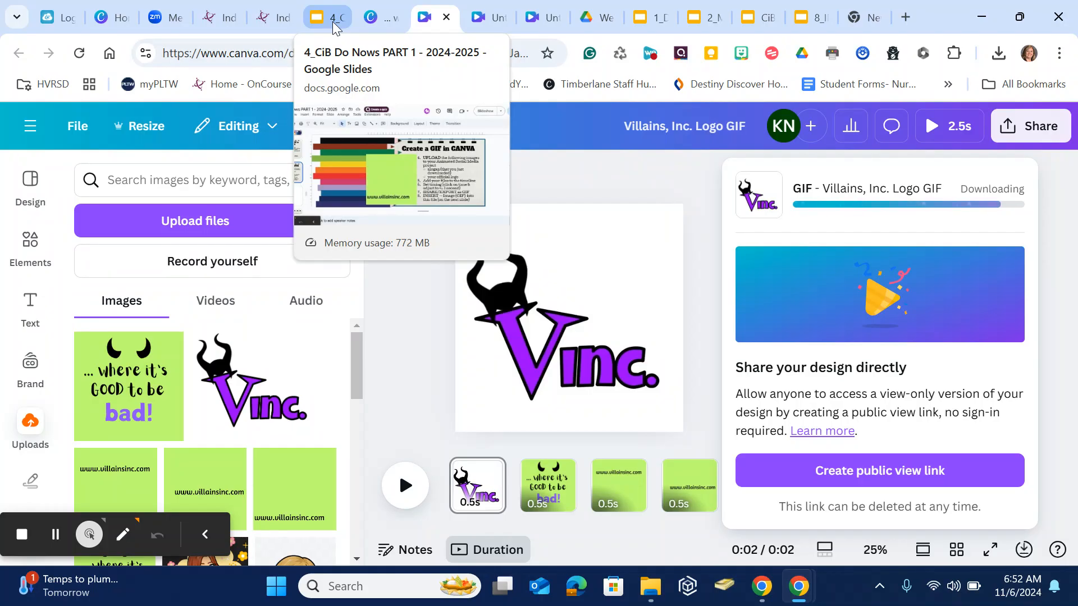
Step: Switch to the Google Slides deck and open the blank slide 202 that follows the "Create a GIF in CANVA" instructions
click(332, 21)
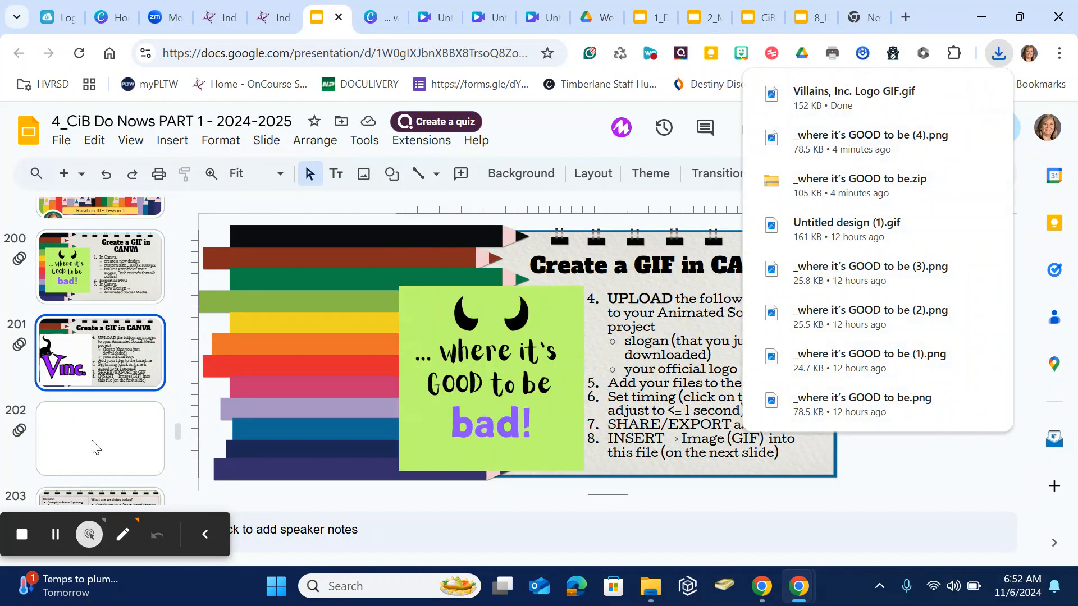
click(96, 447)
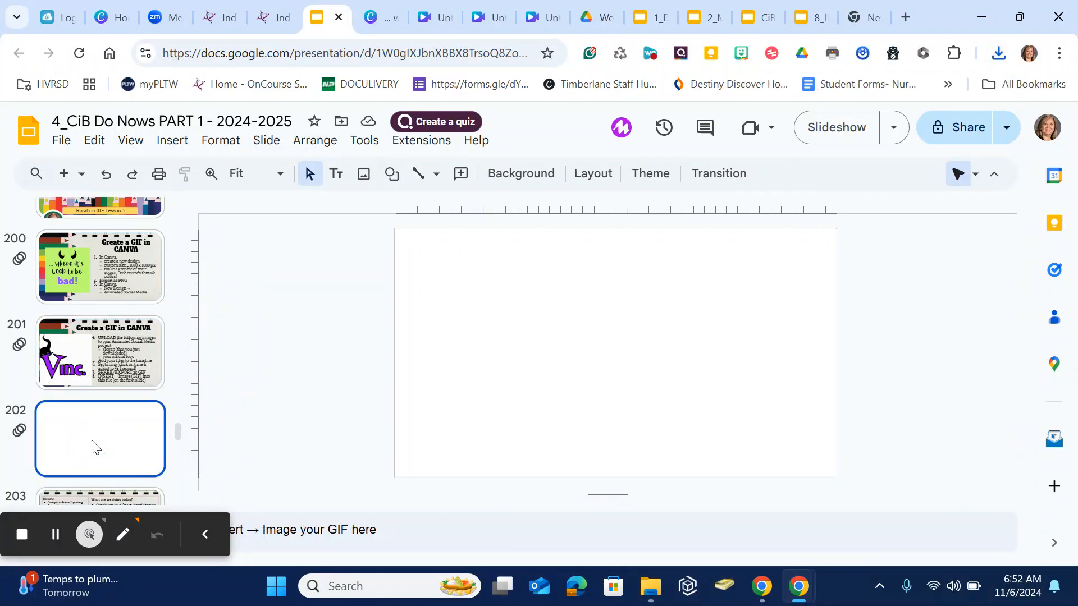
click(484, 22)
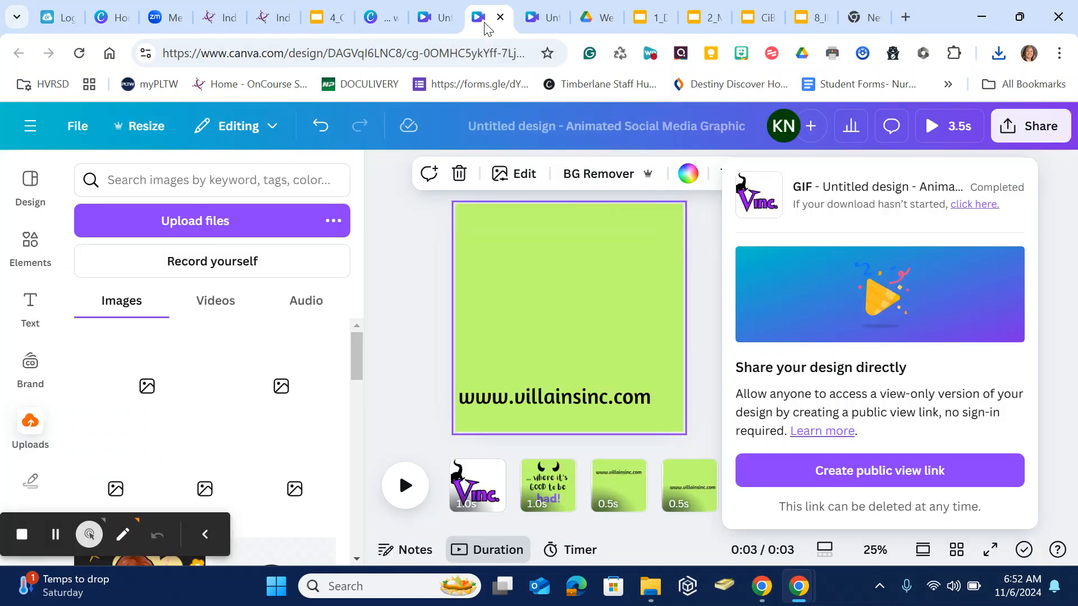
click(329, 19)
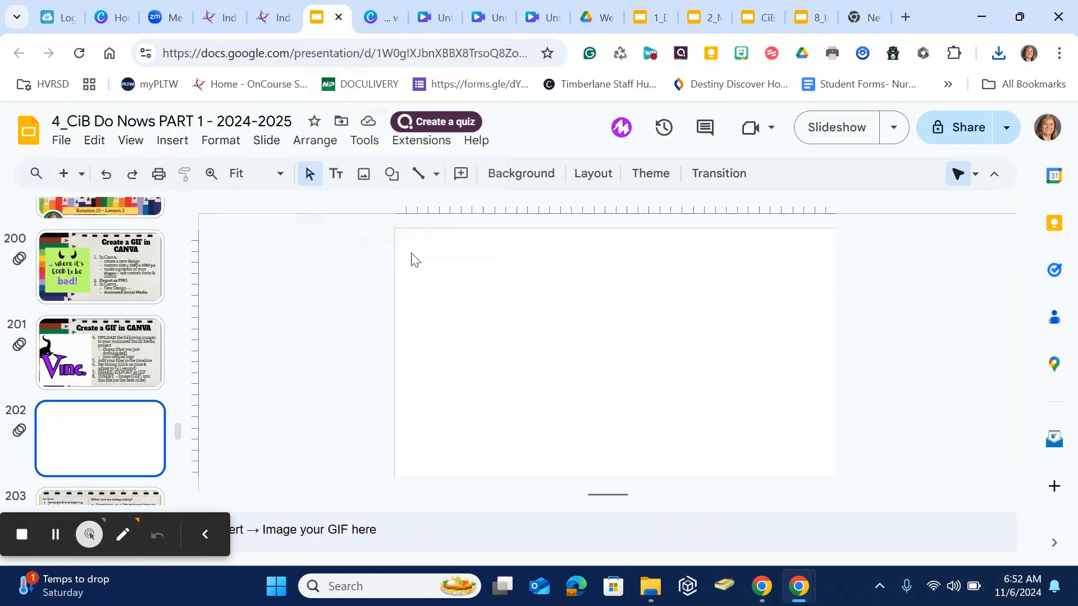
Step: Insert "Villains, Inc. Logo GIF.gif" from the computer's Downloads folder onto slide 202 and move it near the slide's centre
click(180, 145)
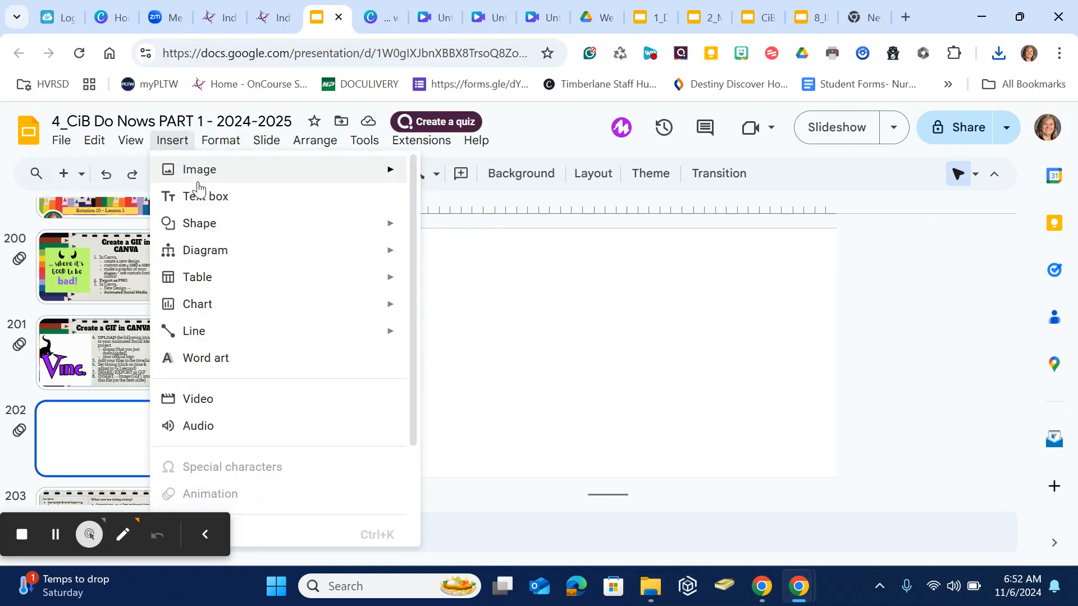
mouse_move(199, 181)
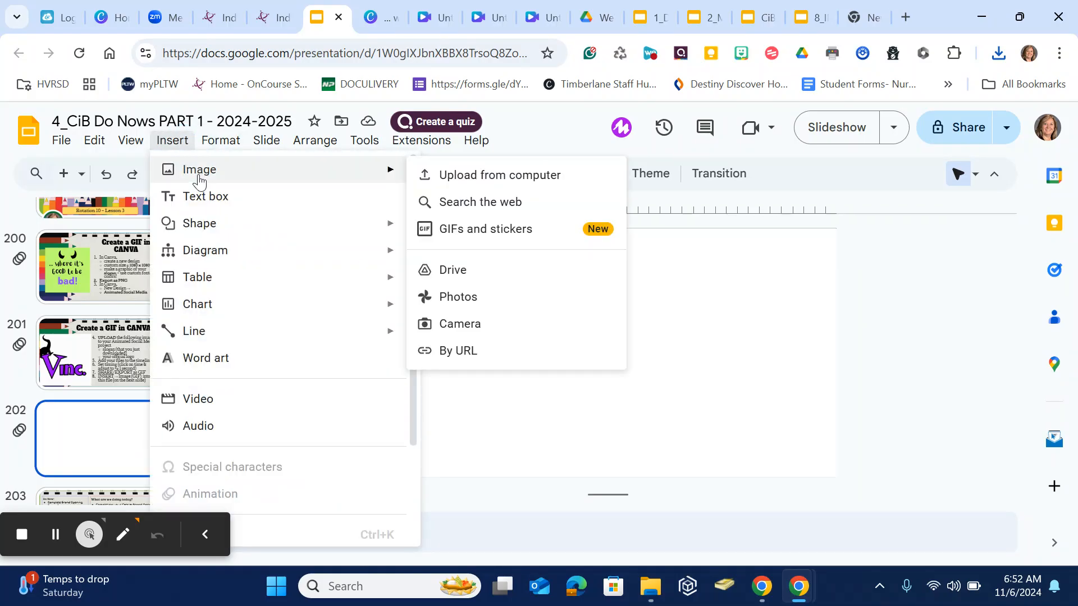
click(458, 177)
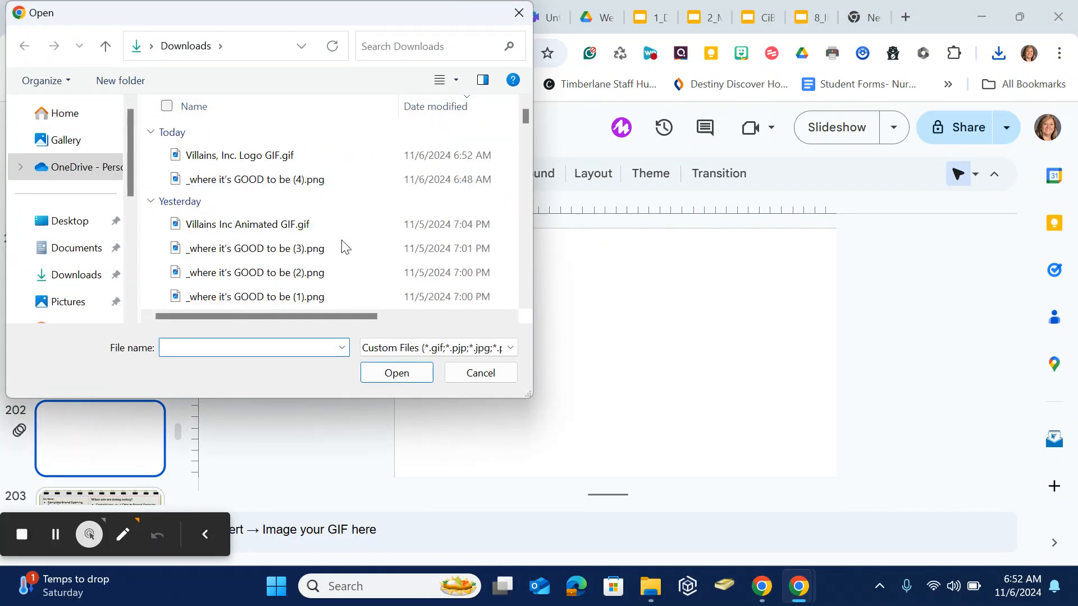
double_click(222, 156)
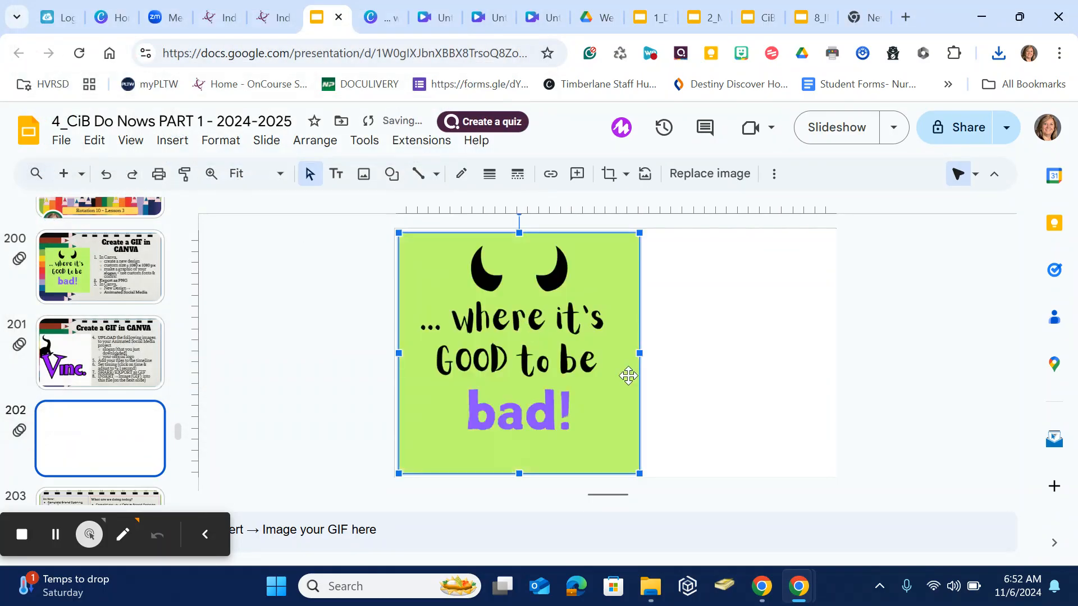
drag(594, 368, 702, 369)
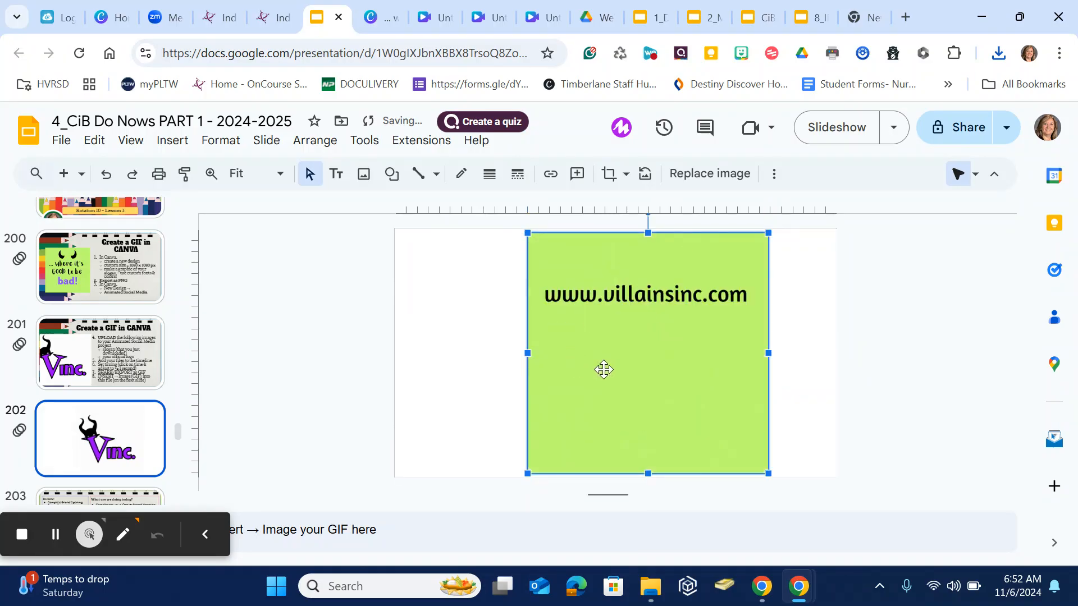
drag(619, 366, 610, 379)
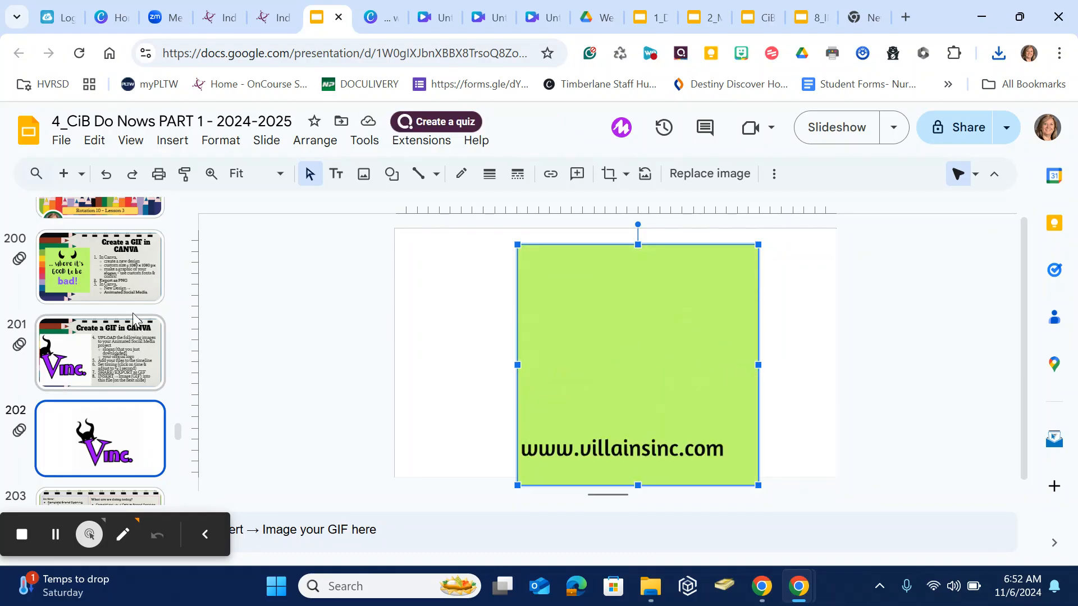
mouse_move(789, 588)
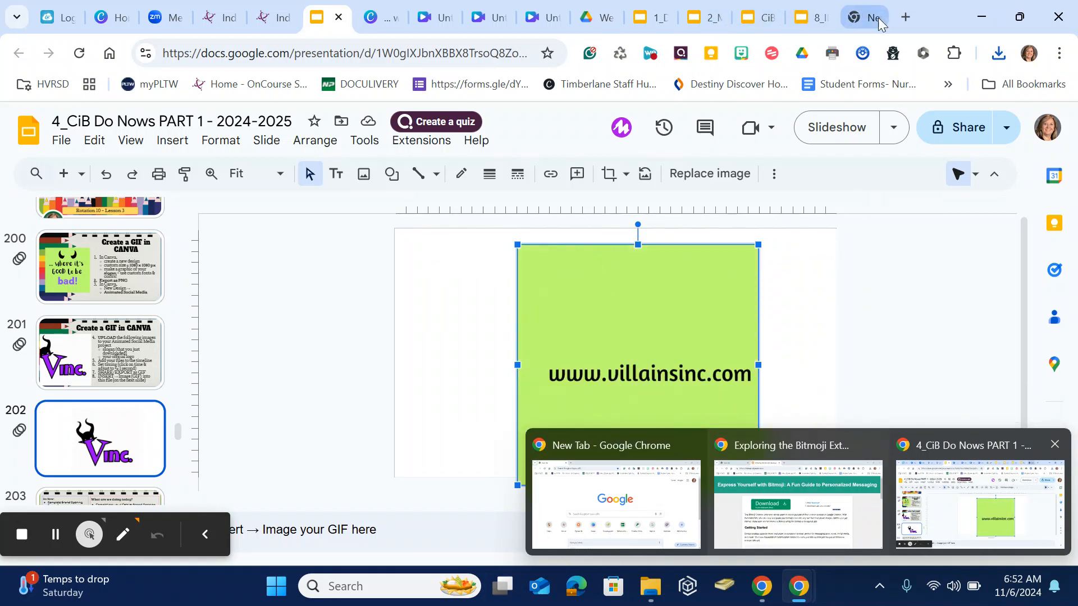
click(857, 23)
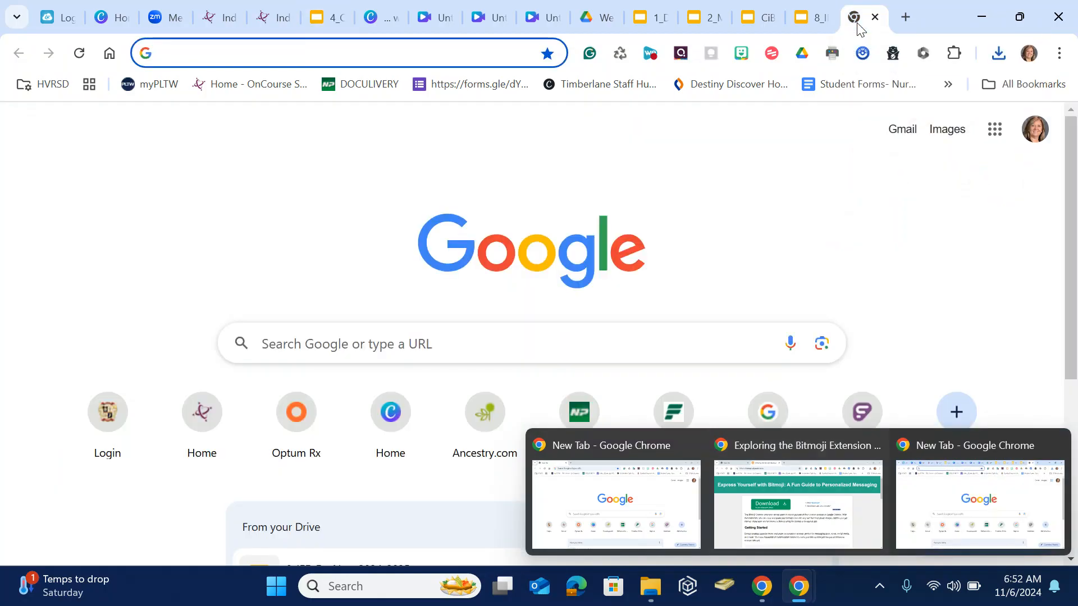
click(997, 486)
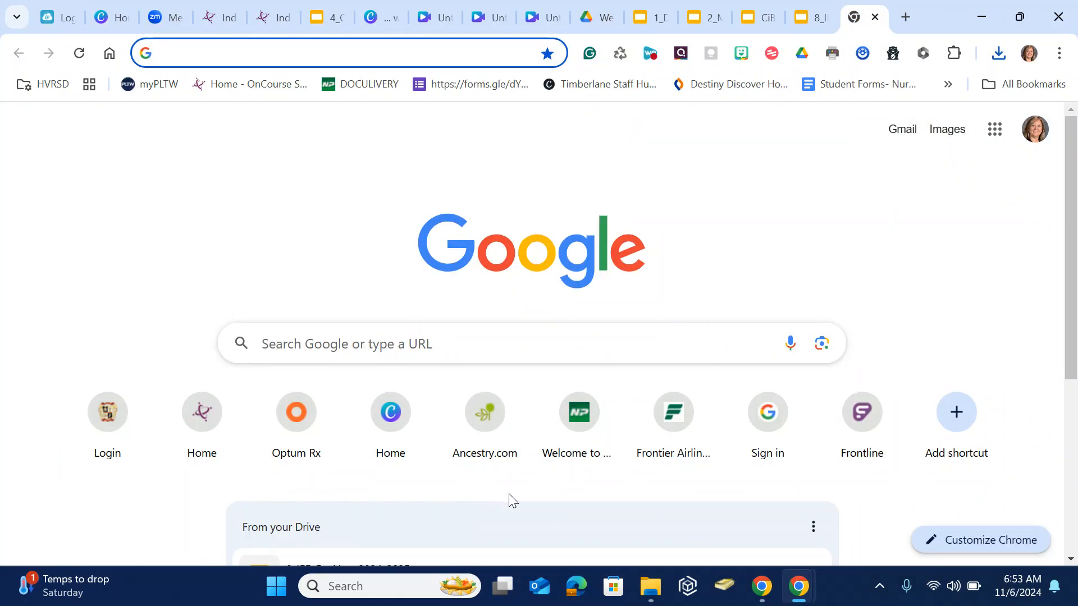
mouse_move(762, 590)
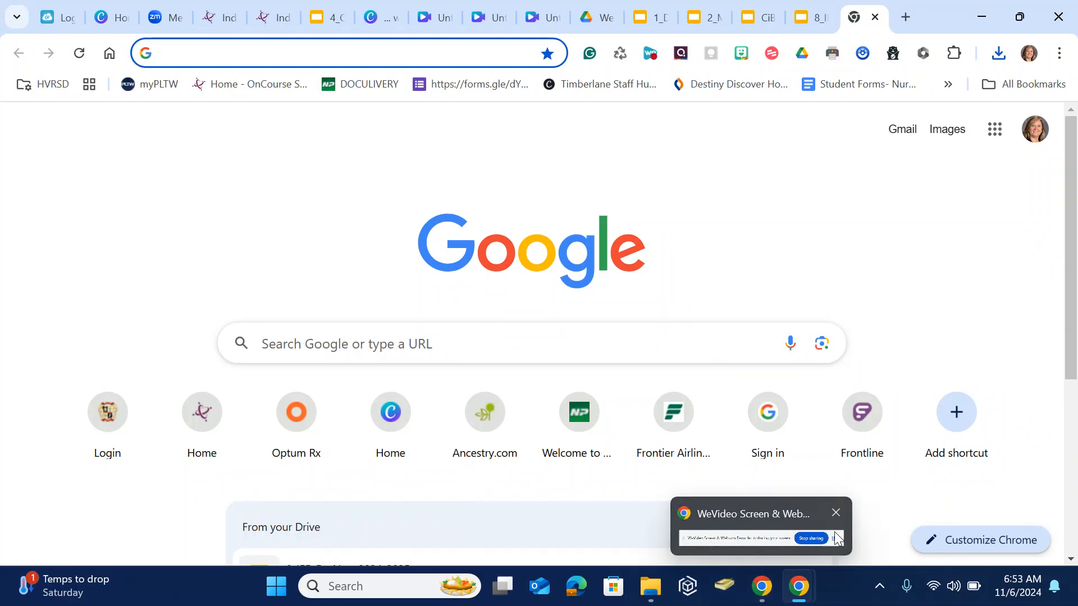